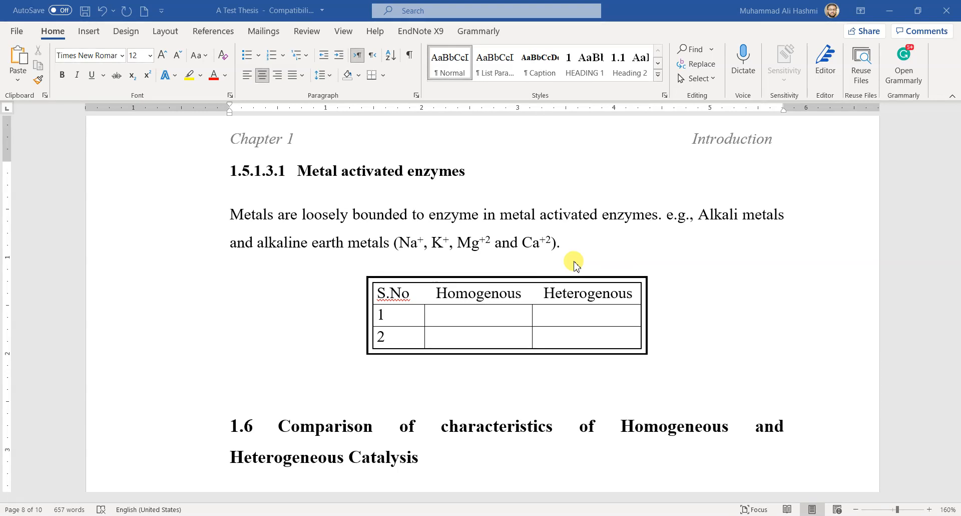
scroll(575, 265, up, 10)
scroll(574, 265, up, 3)
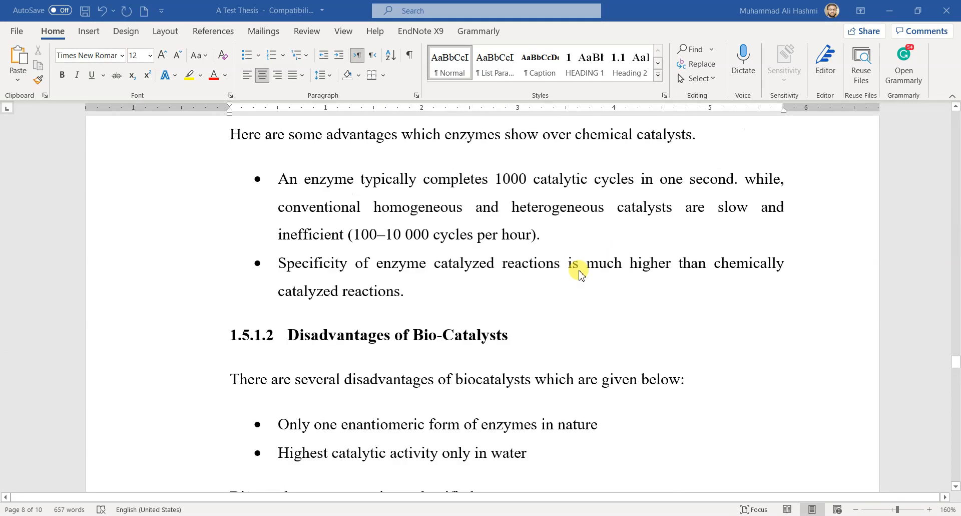
scroll(578, 292, up, 6)
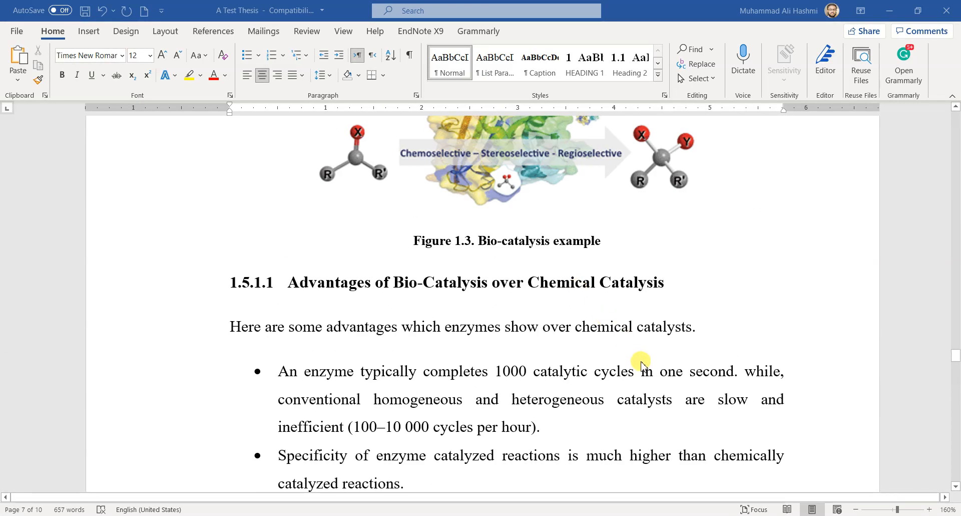
scroll(640, 368, down, 3)
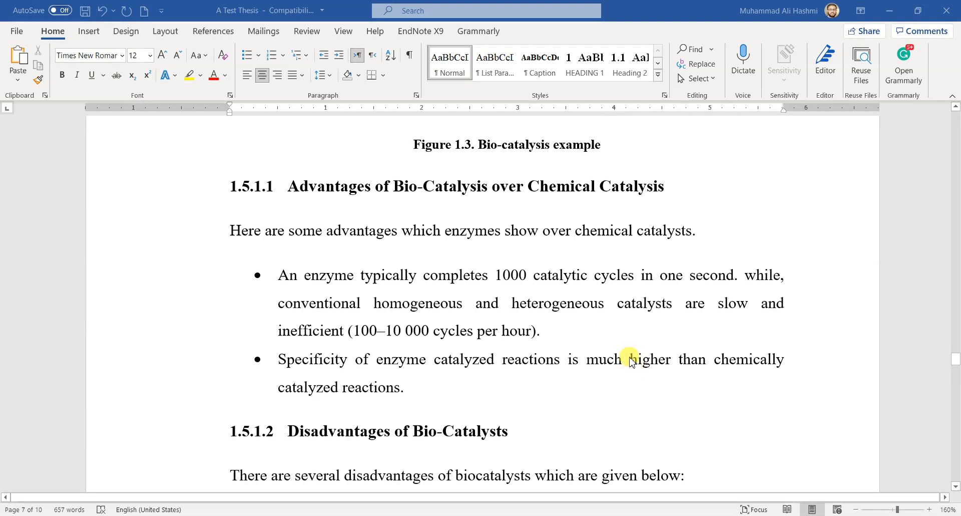
scroll(569, 220, down, 20)
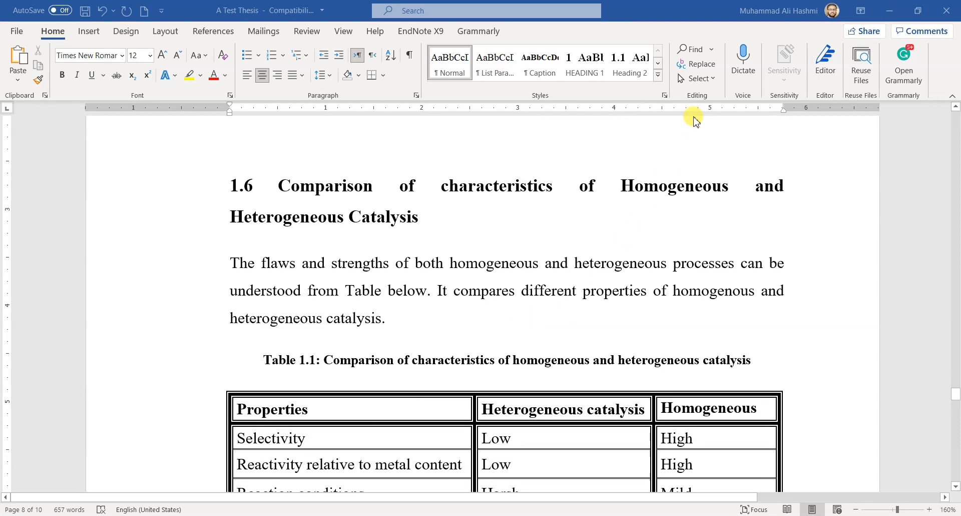
click(713, 50)
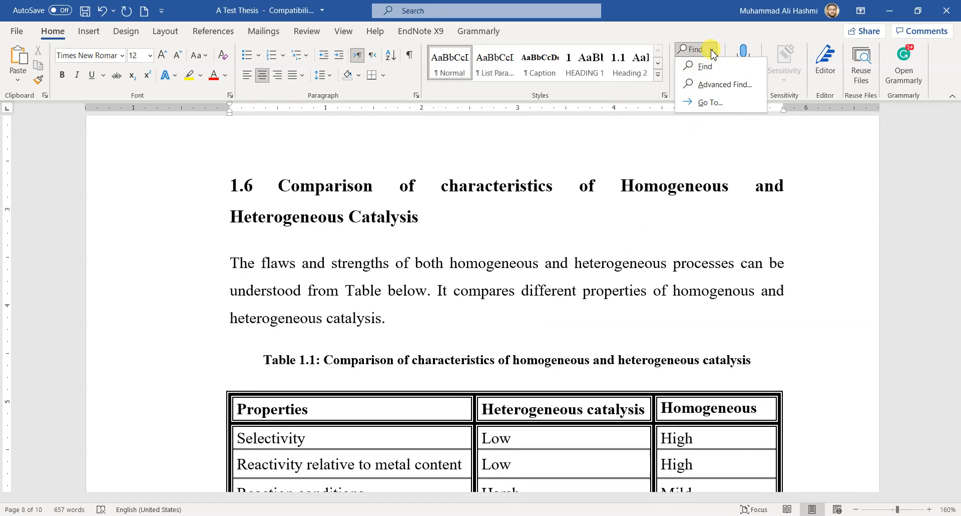
click(707, 26)
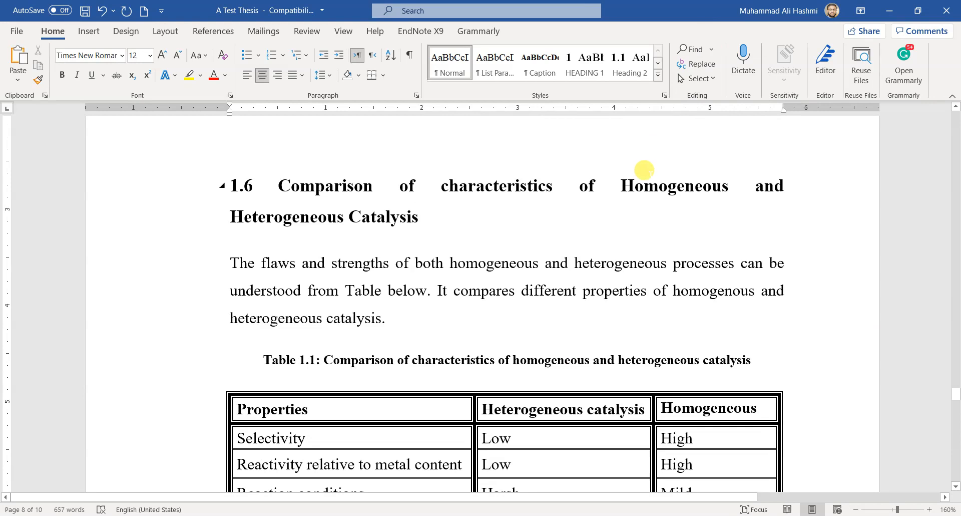
Search the thesis document for the word "Chemical" using Find
key(ctrl+f)
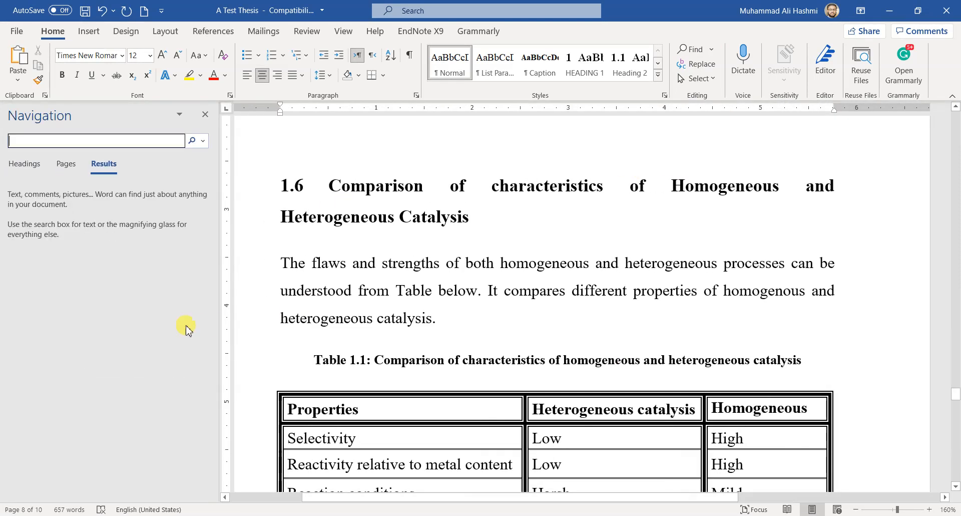
click(205, 115)
click(691, 50)
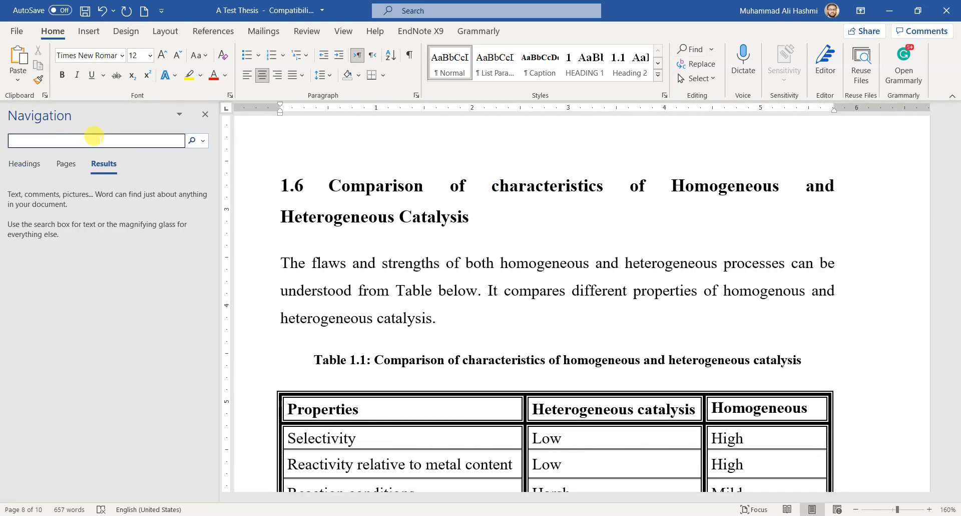
text(Chemical)
key(Return)
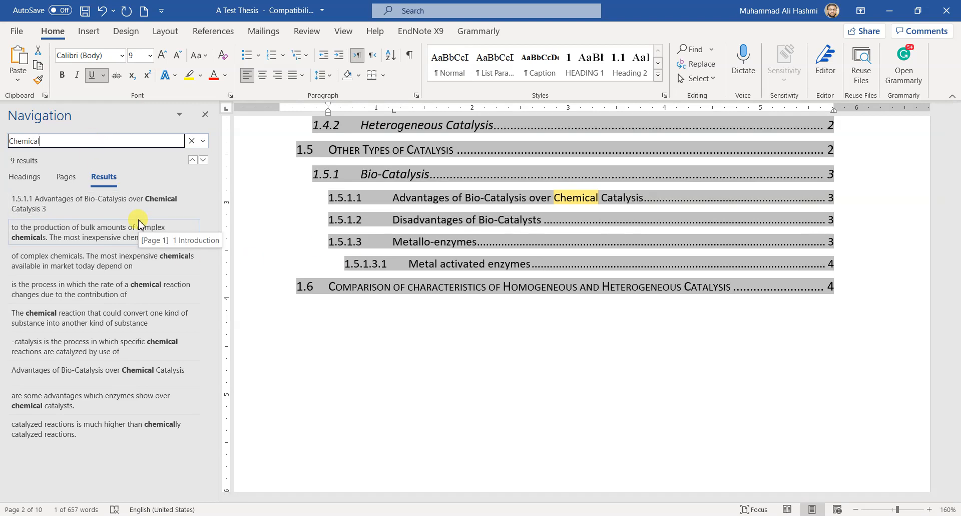
Go through the "Chemical" search results one after another, from the table of contents entry to the last match
click(155, 201)
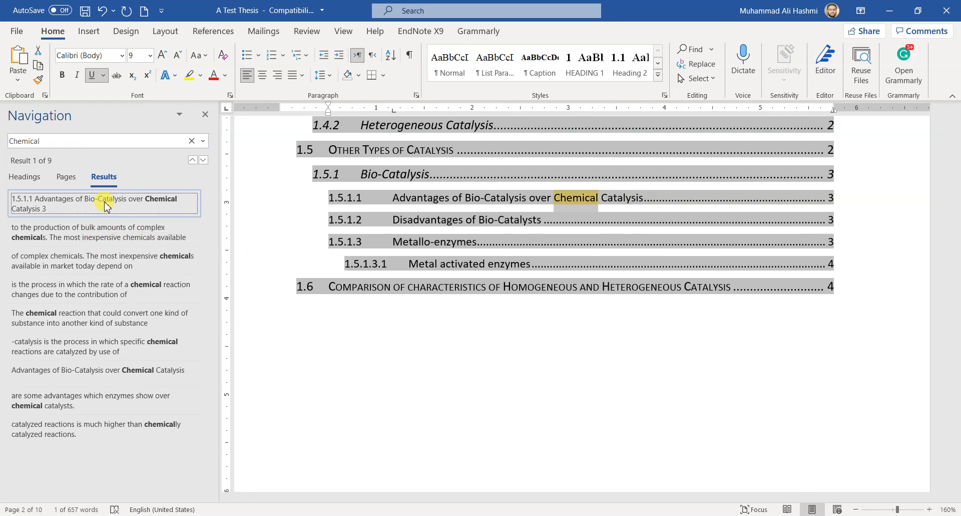
click(140, 238)
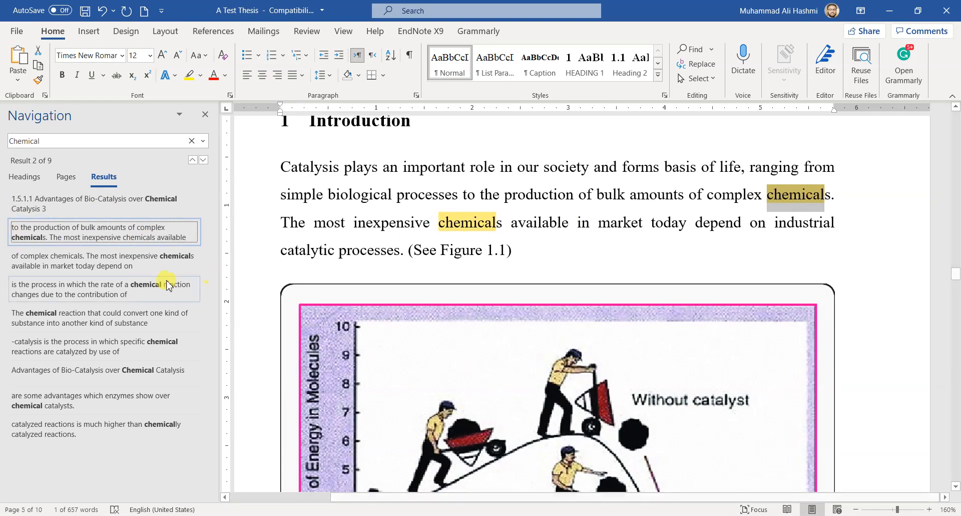
click(24, 265)
click(78, 290)
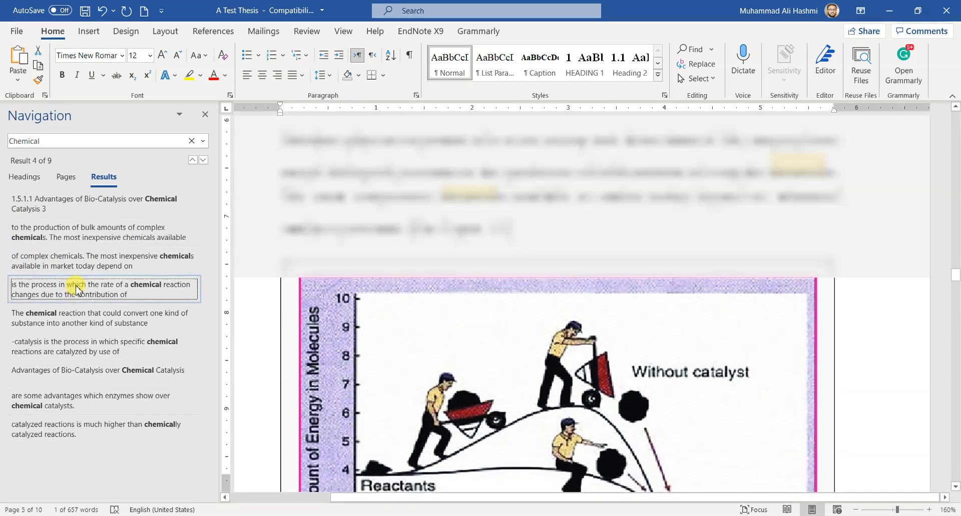
click(93, 320)
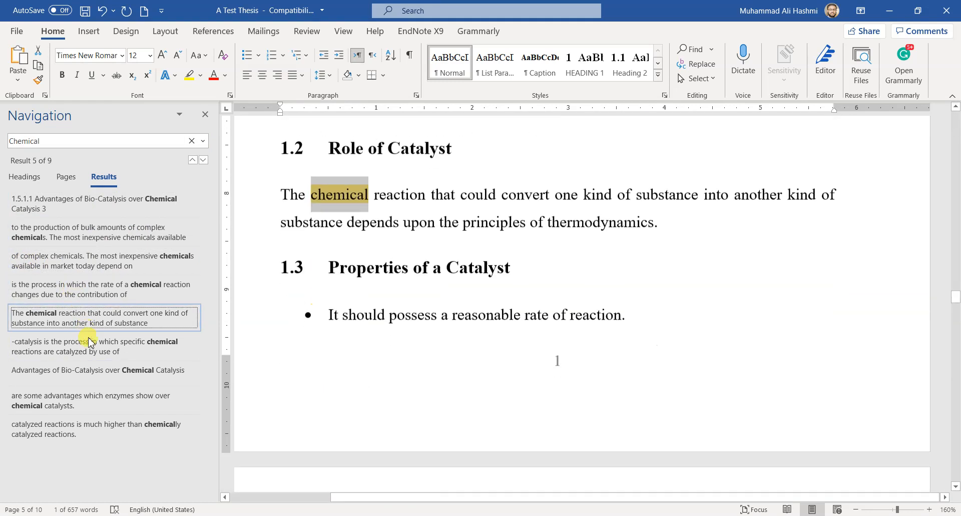
click(94, 352)
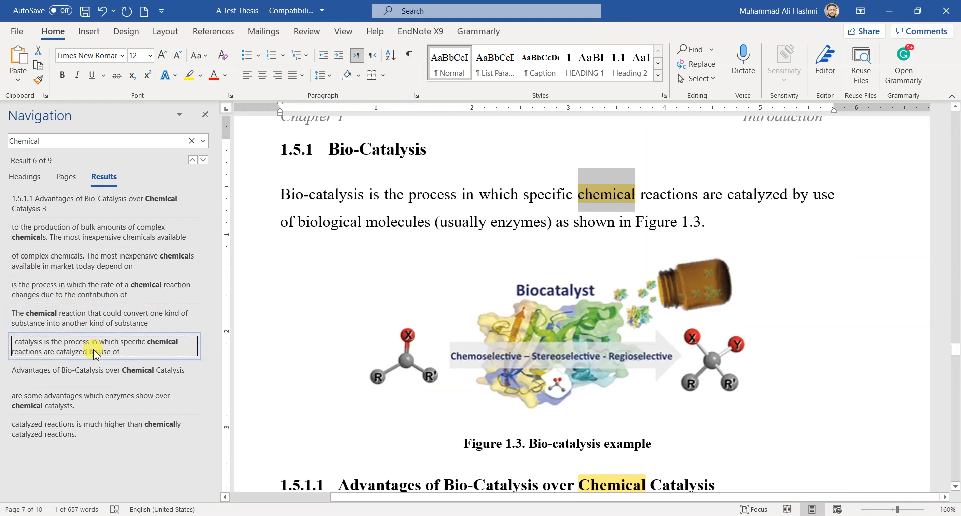
click(99, 370)
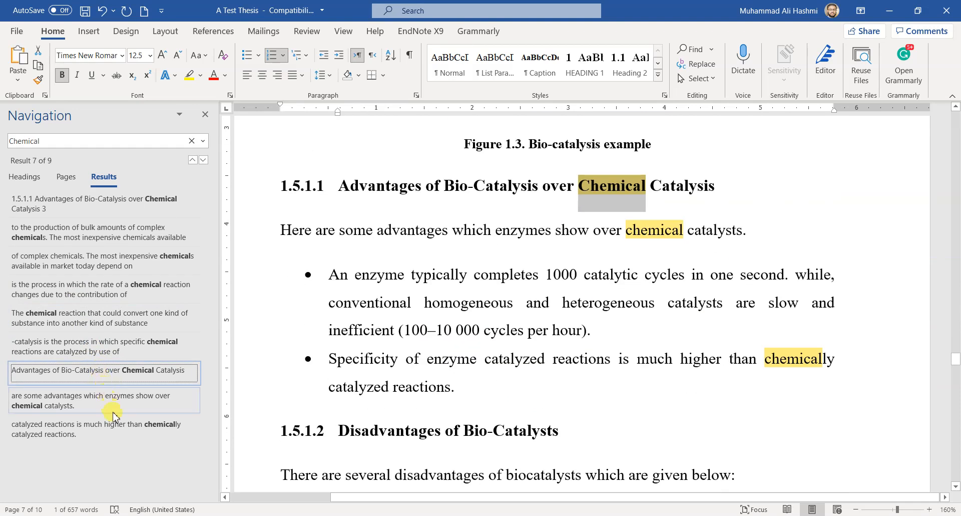
click(114, 410)
click(118, 423)
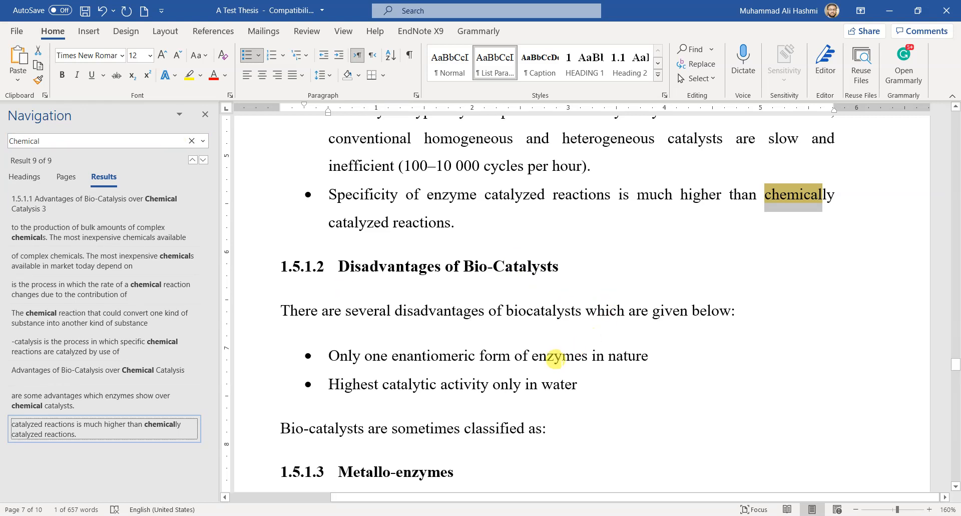
Copy the word "enzymes" from the first bullet under Disadvantages of Bio-Catalysts and search the document for it
double_click(556, 357)
key(ctrl+c)
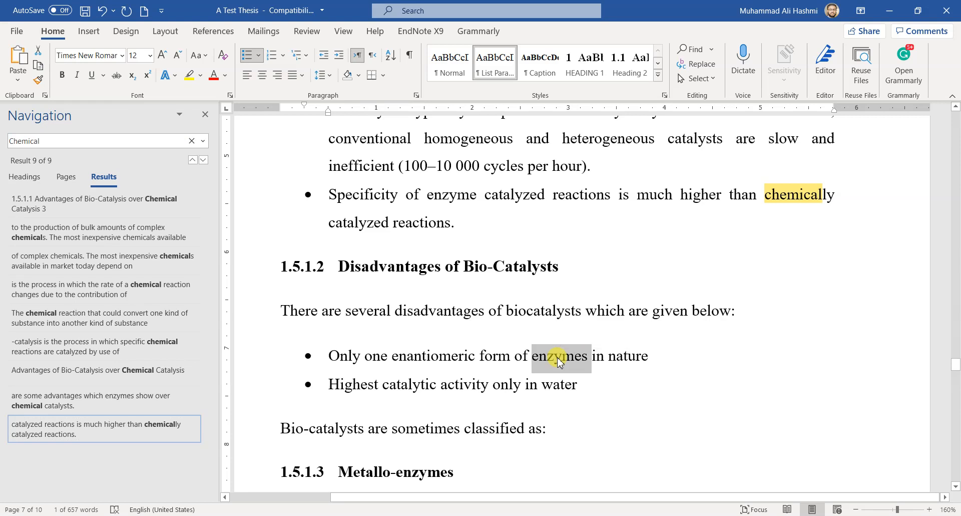
click(481, 329)
click(23, 137)
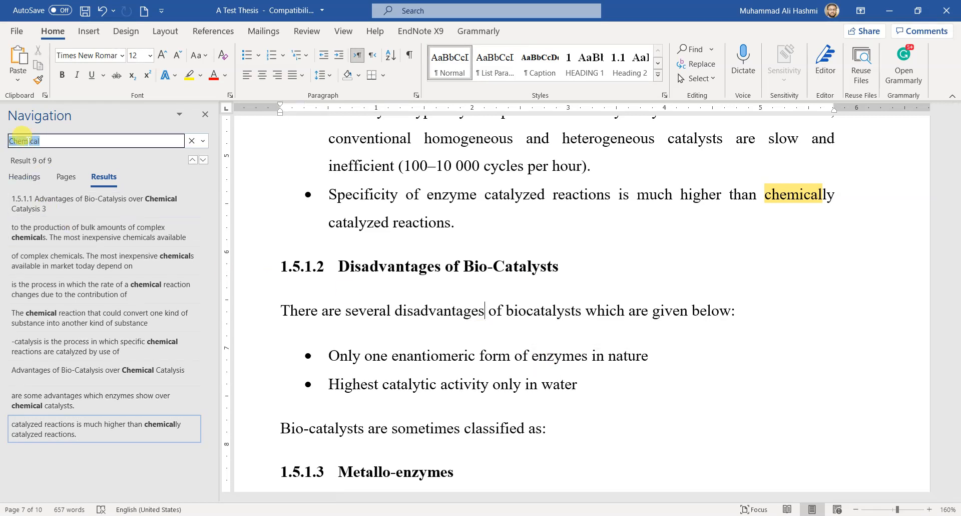
key(ctrl+v)
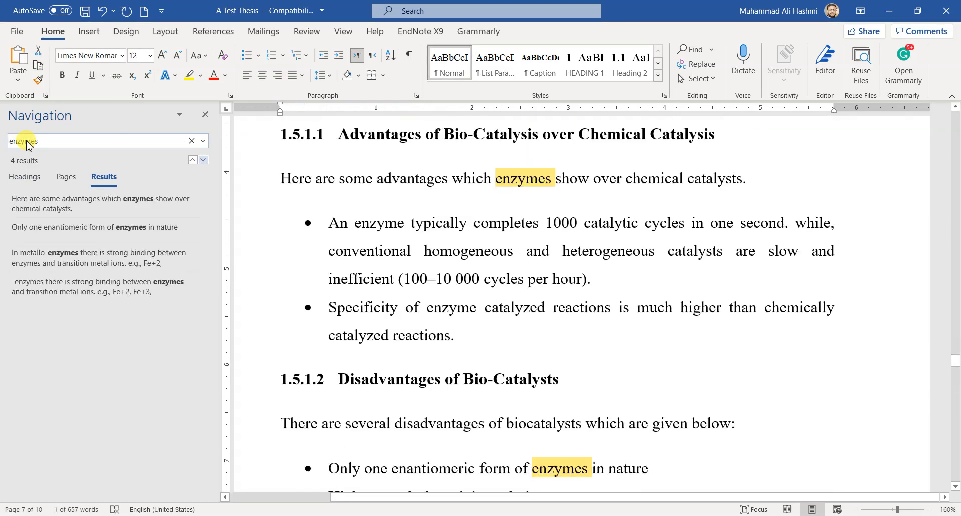
View each "enzymes" search result in the document in turn, then clear the search
click(125, 201)
click(110, 227)
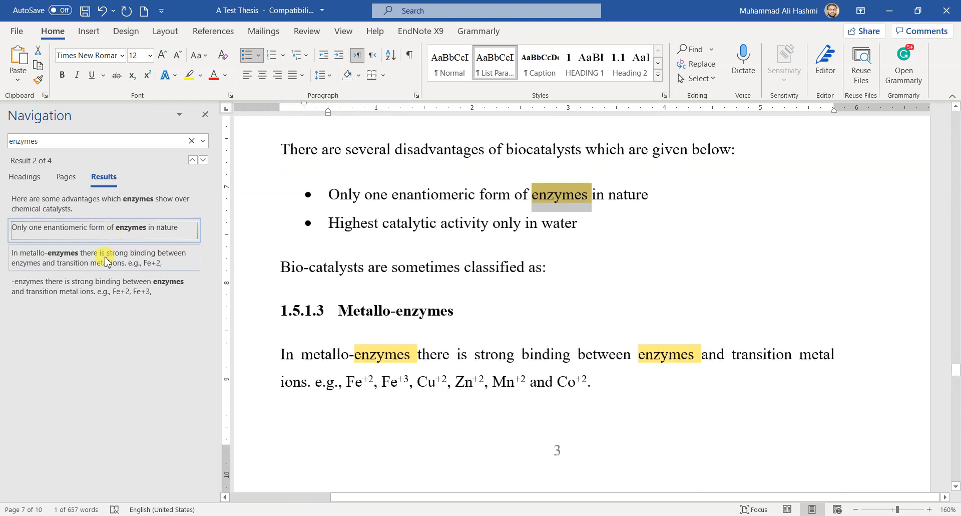
click(111, 257)
click(114, 286)
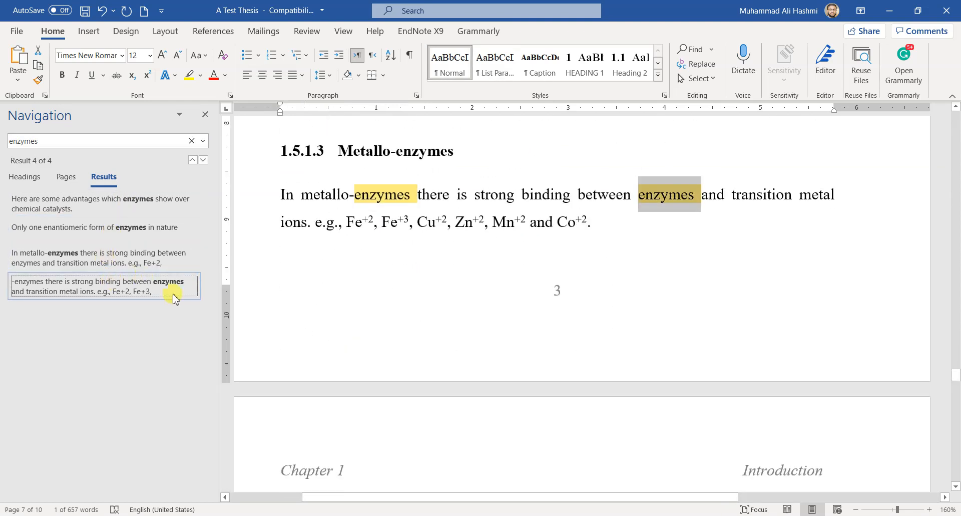
click(191, 142)
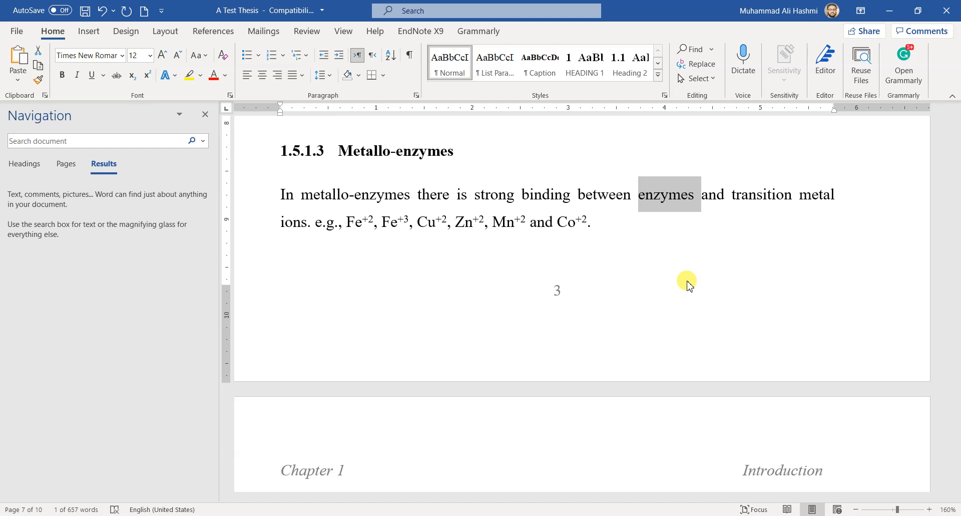
Set up a Replace operation that finds "enzymes" and replaces it with "catalyst"
click(707, 69)
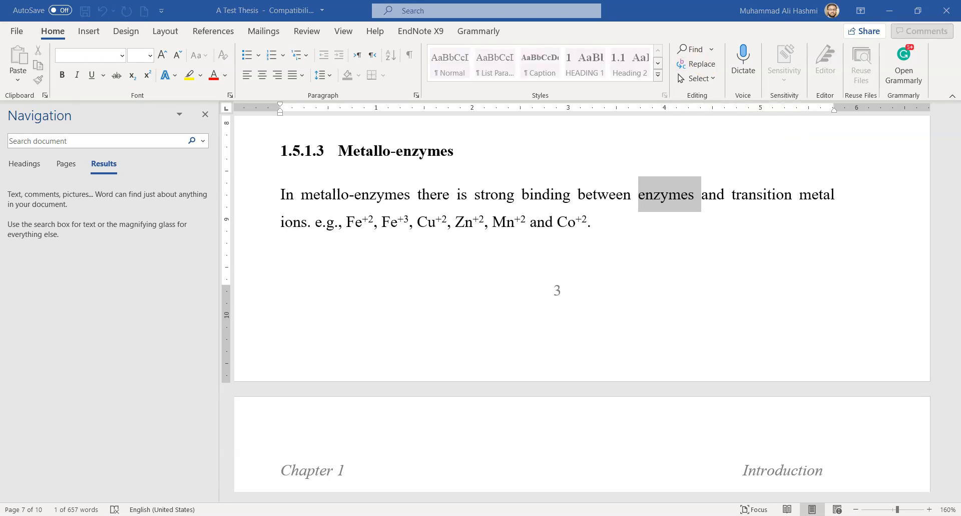
drag(547, 285, 529, 300)
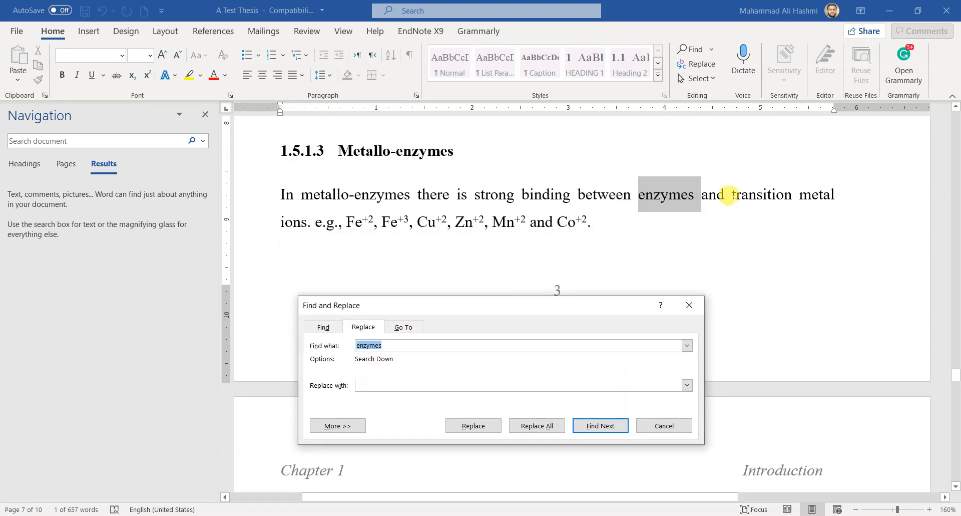
click(702, 194)
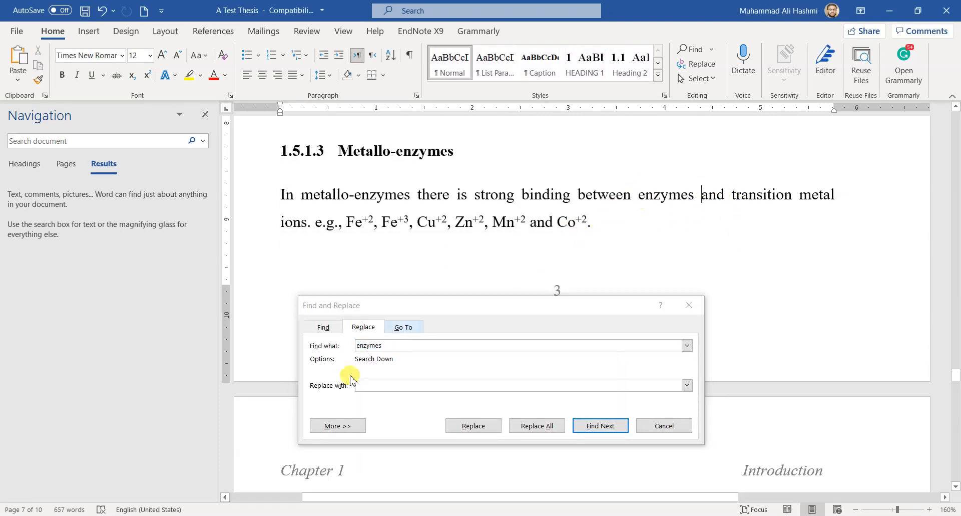
double_click(358, 345)
drag(430, 306, 440, 133)
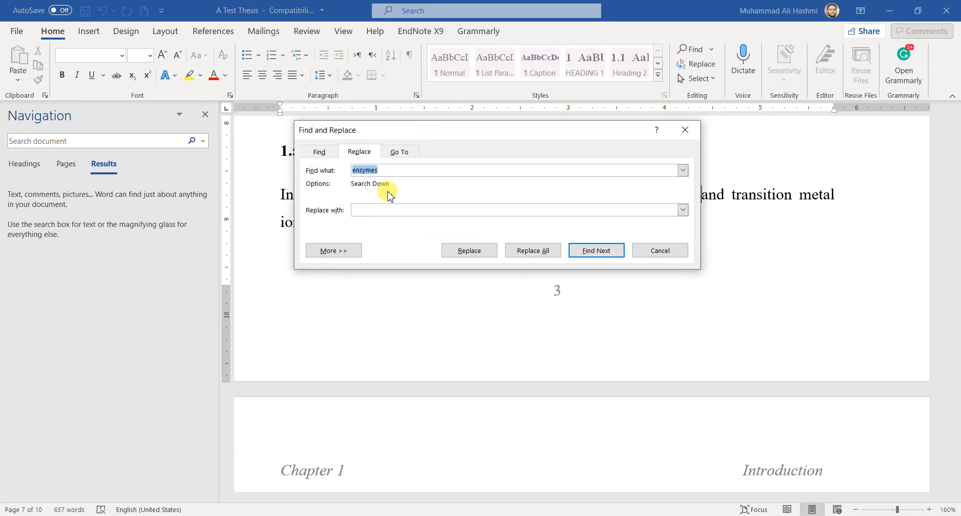
click(365, 210)
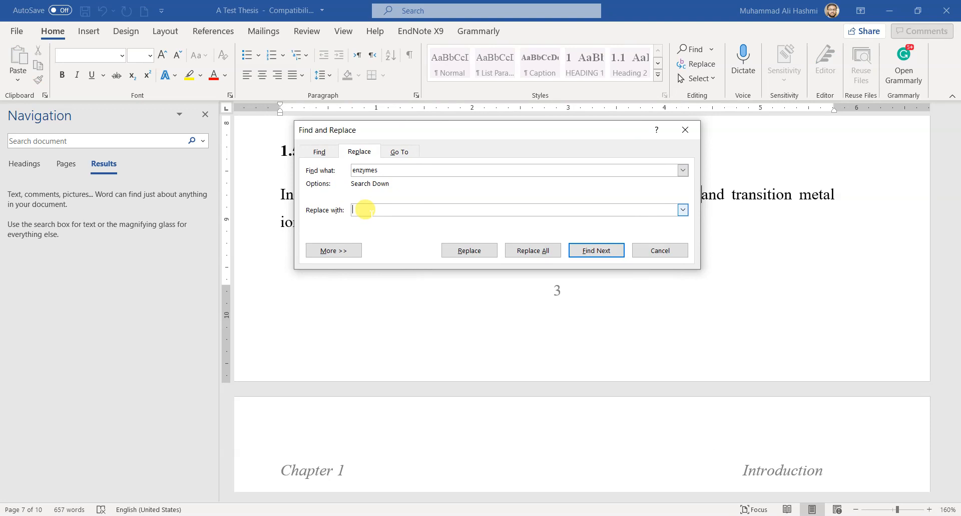
text(catalyst)
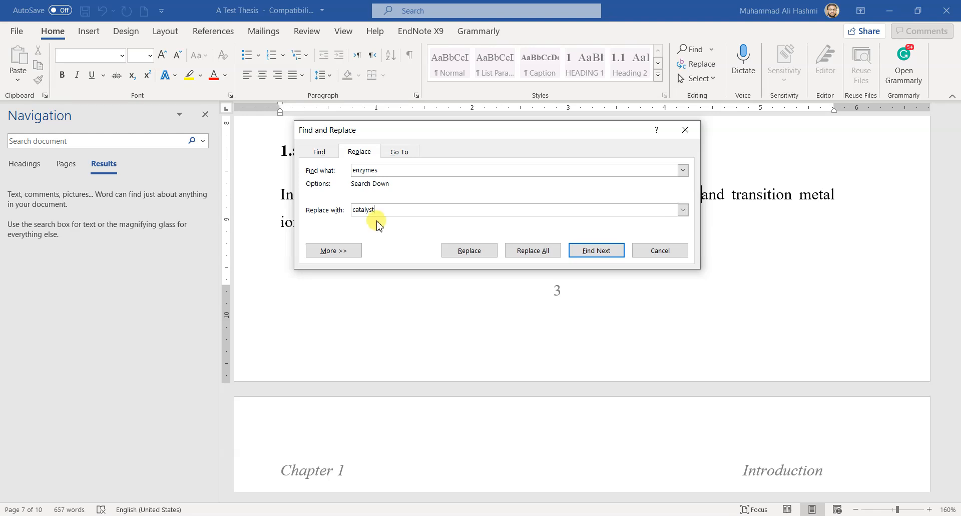
Show the additional search options of the replacement and restrict it to whole words only
click(358, 250)
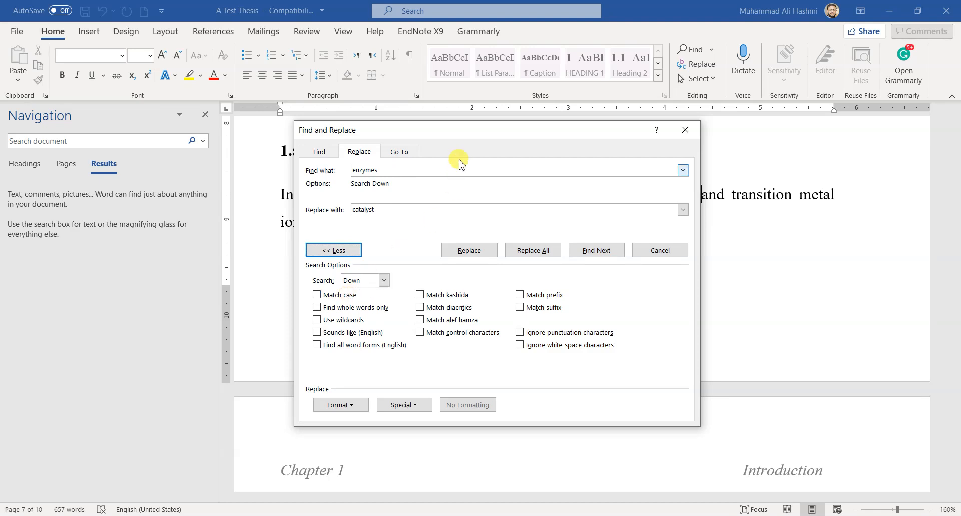
drag(470, 137, 421, 146)
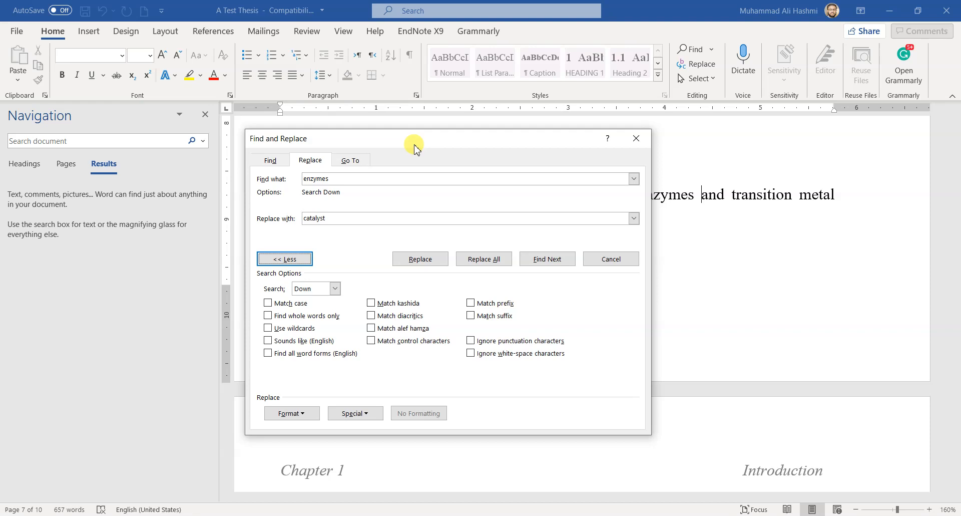
click(314, 317)
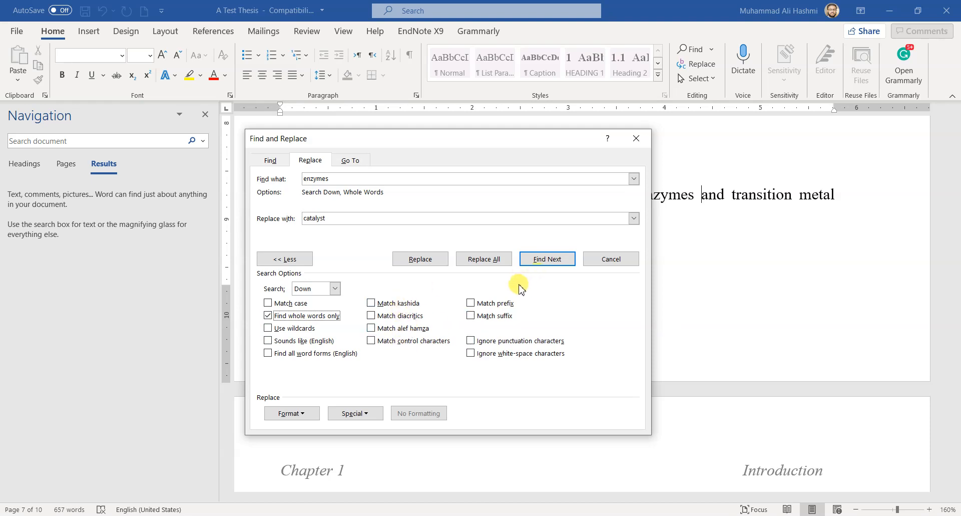
Replace "enzymes" with "catalyst" in heading 1.5.1.3.1, then replace all remaining occurrences in the document
drag(480, 143, 244, 204)
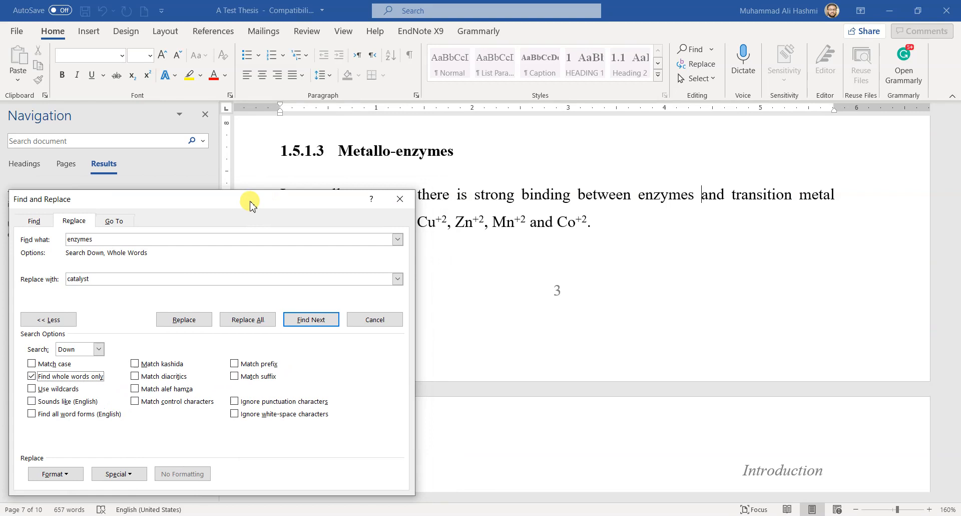
click(313, 320)
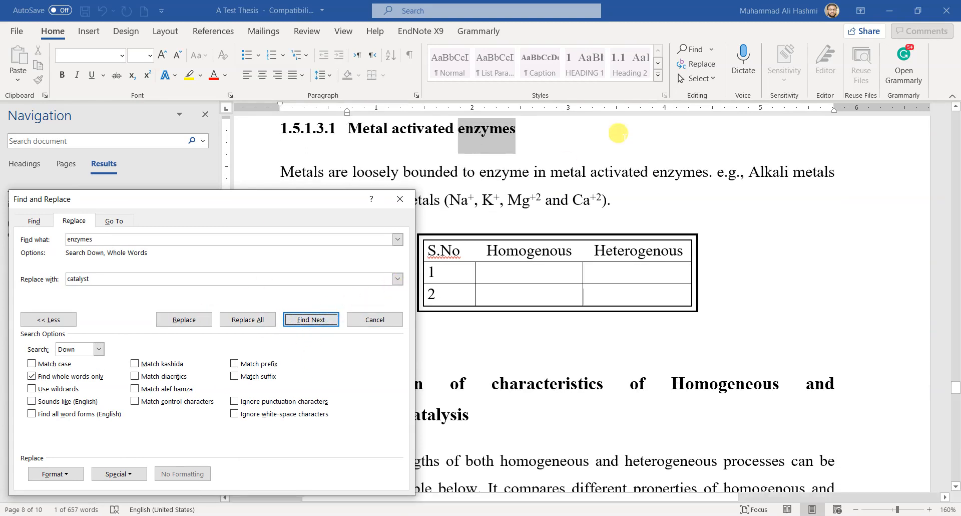
click(195, 323)
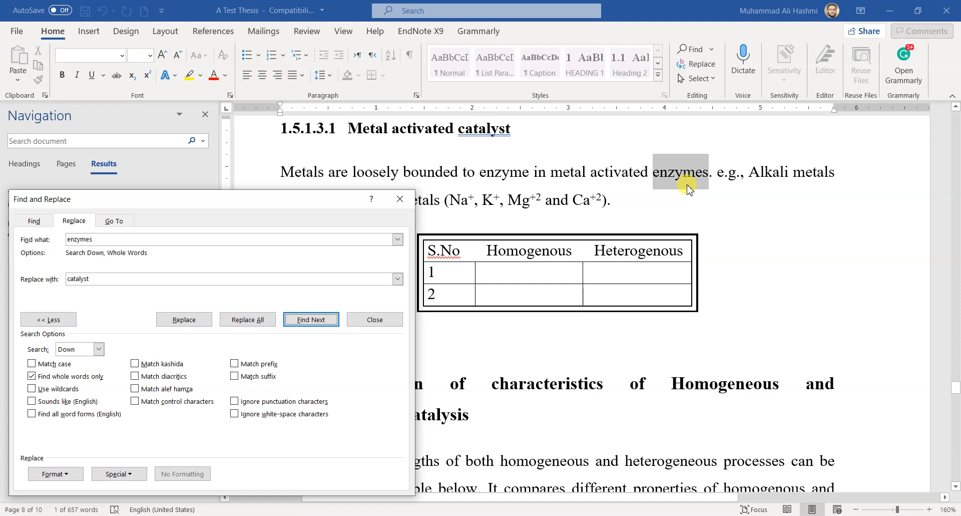
click(264, 323)
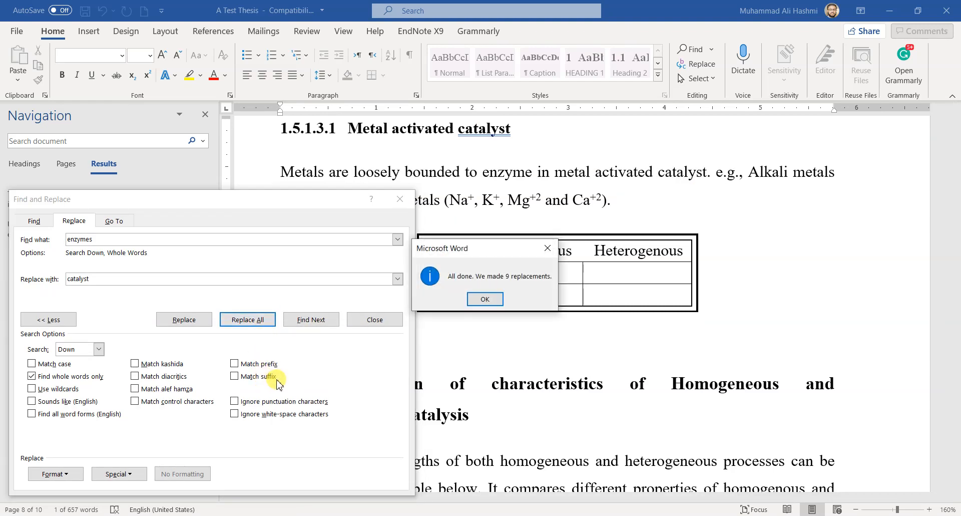
Dismiss the replacement summary and select "enzyme" in the paragraph under heading 1.5.1.3.1 to compare it with the search term
click(484, 299)
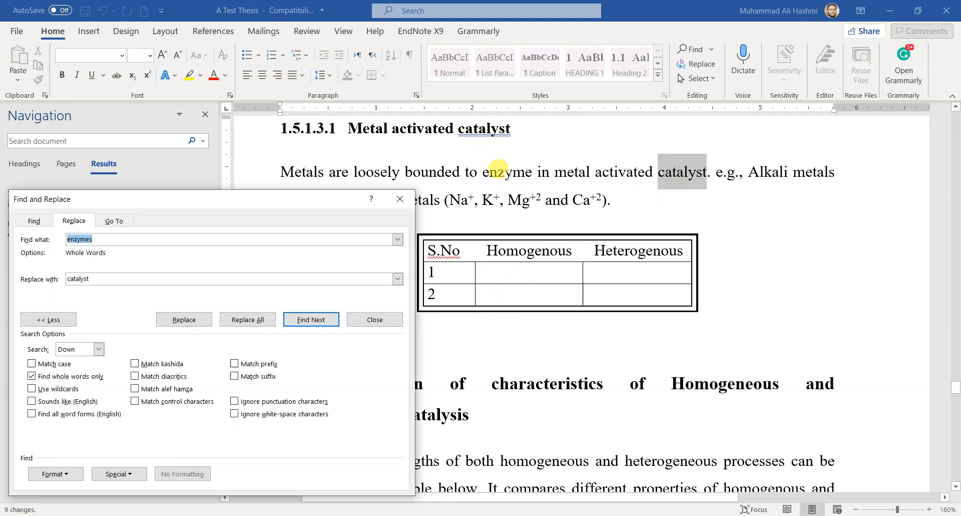
double_click(500, 173)
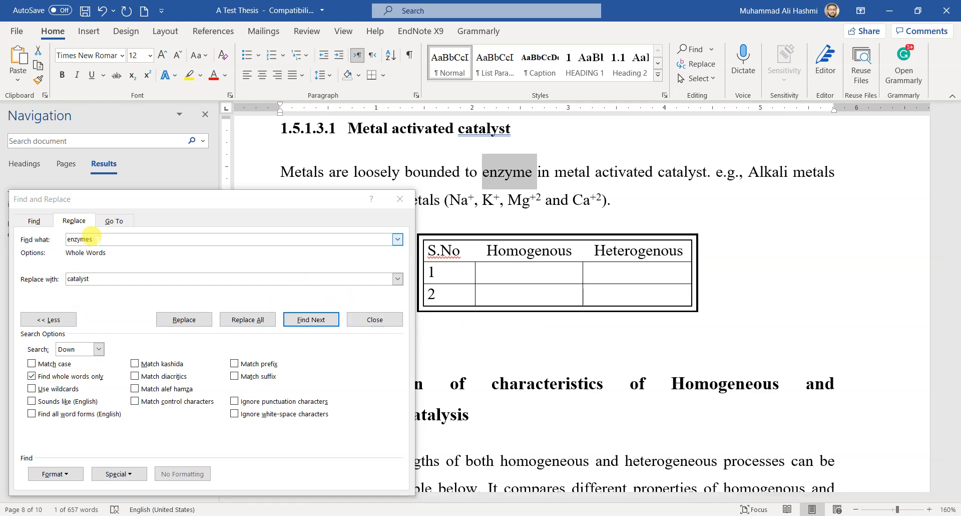
click(90, 236)
click(90, 235)
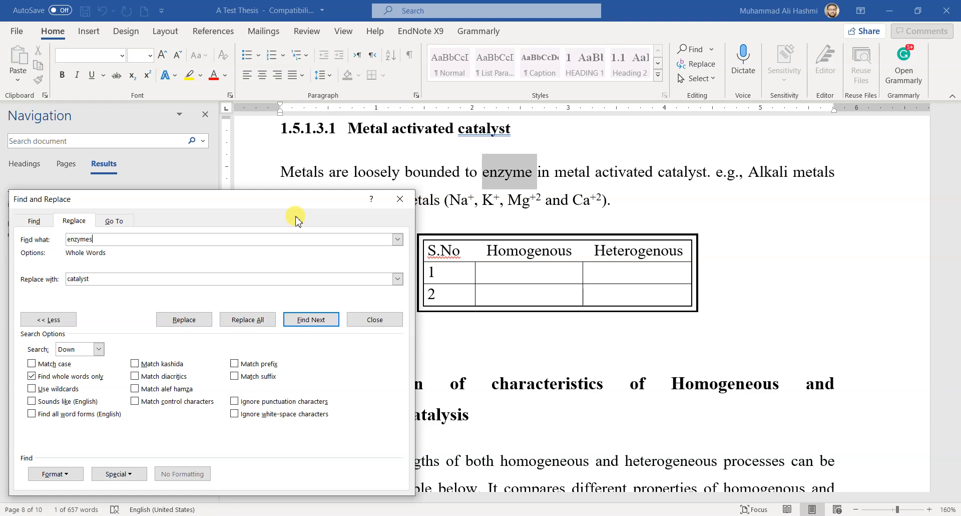
Close the Find and Replace dialog and the Navigation pane to clear the view of the document
drag(249, 208, 537, 217)
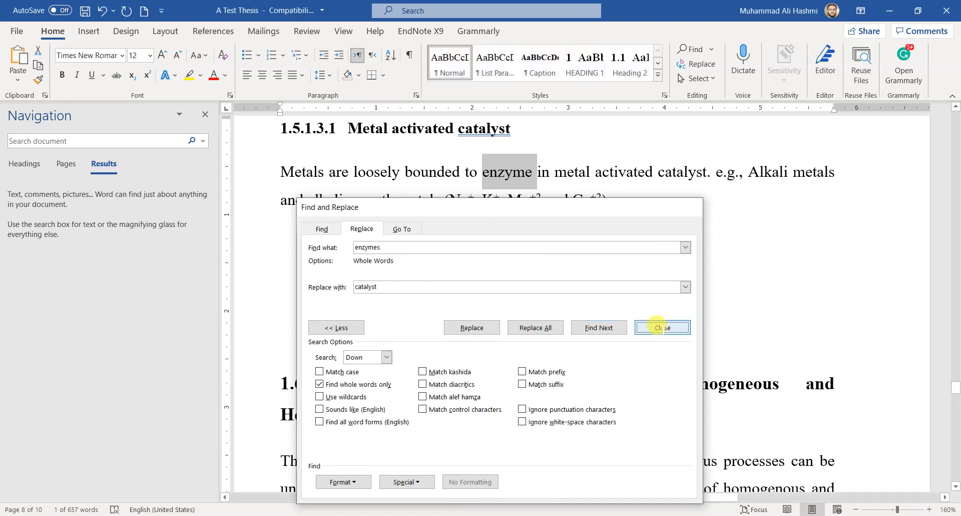
click(661, 328)
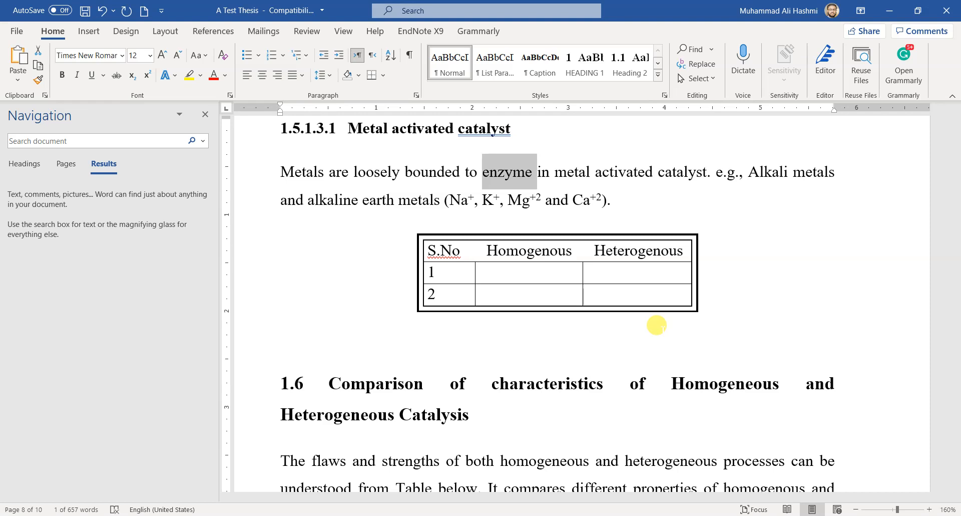
click(206, 115)
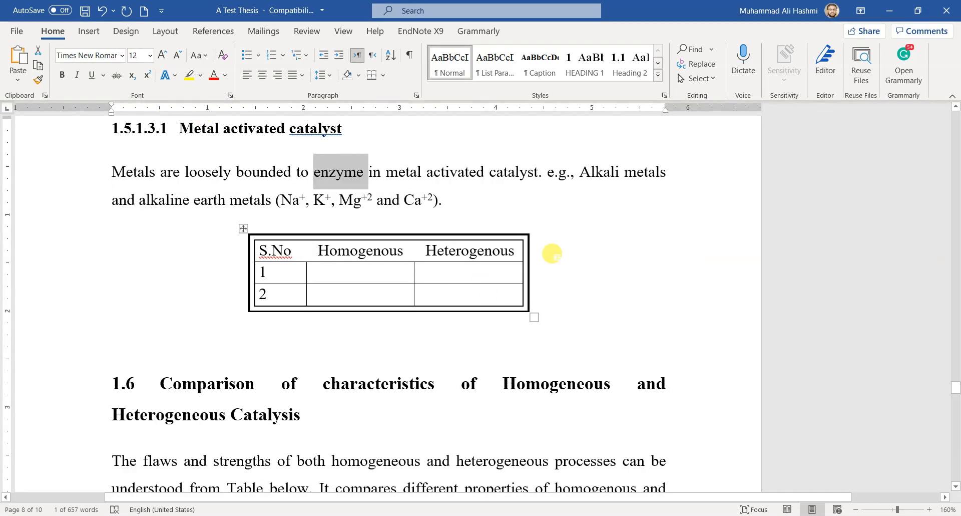
Review the thesis text after the replacement, from section 1.5.1.3.1 back to the Introduction of Chapter 1
scroll(552, 253, down, 4)
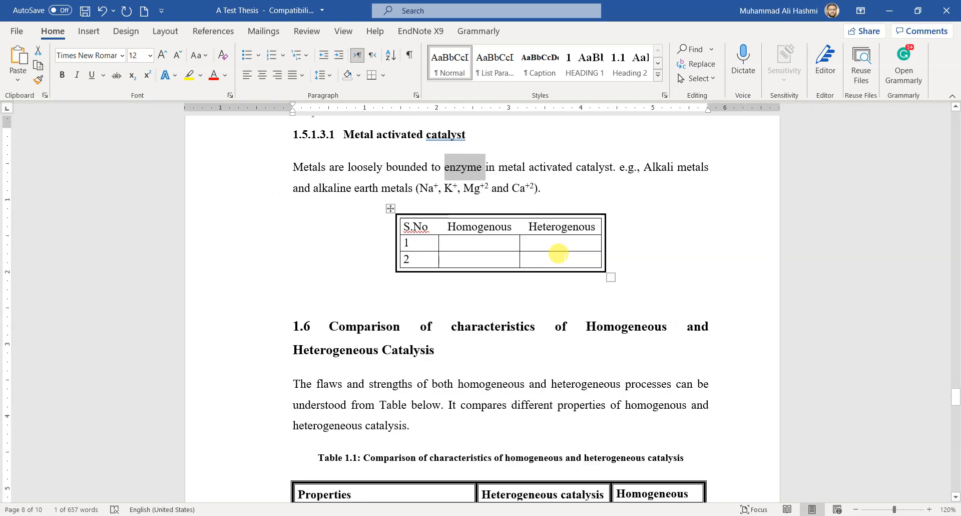
click(558, 253)
scroll(546, 323, up, 1)
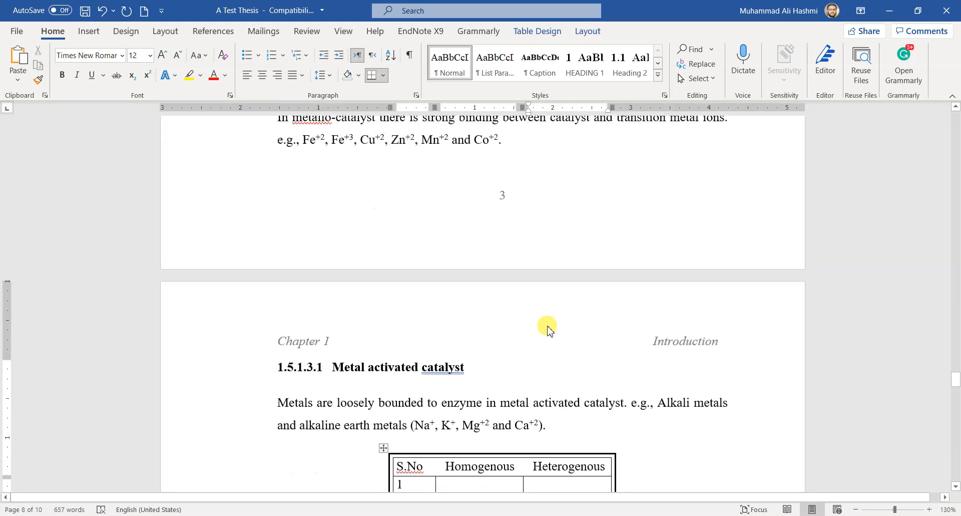
scroll(548, 328, up, 12)
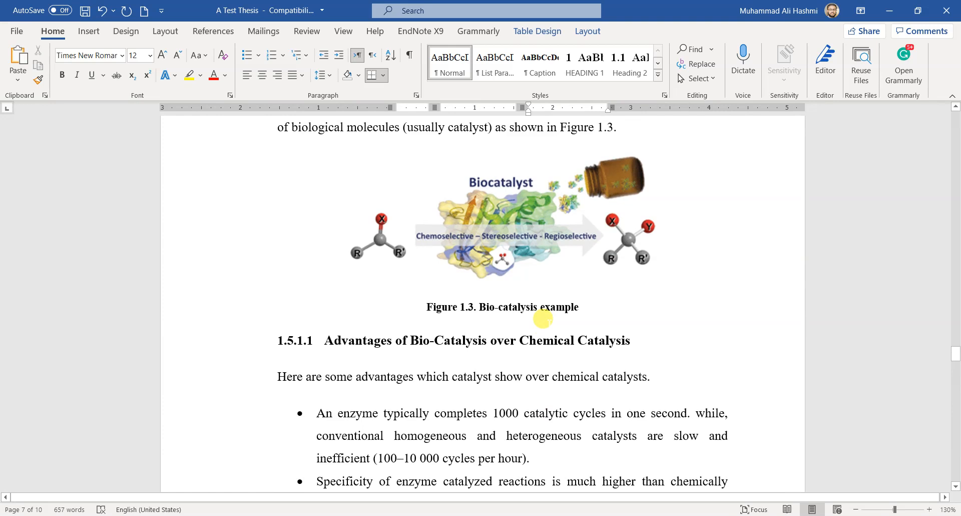
scroll(542, 319, up, 12)
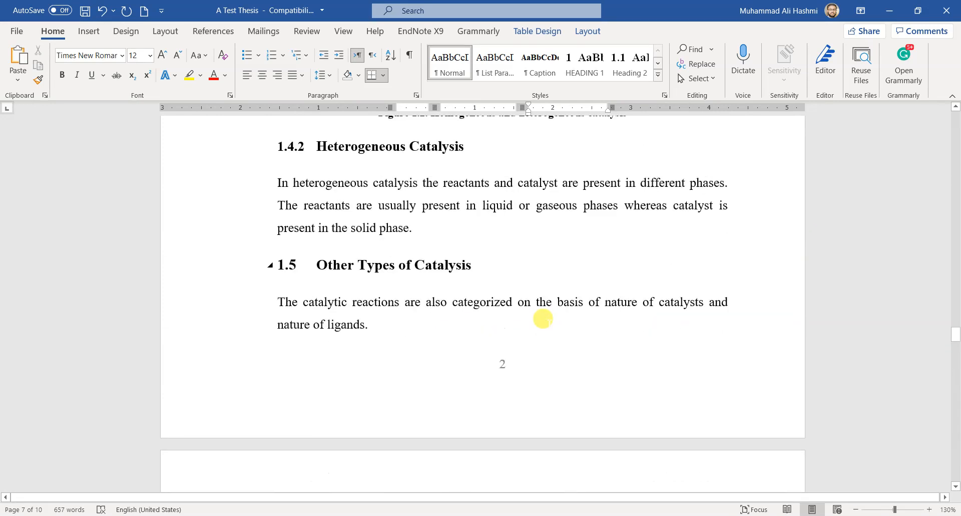
scroll(543, 318, up, 4)
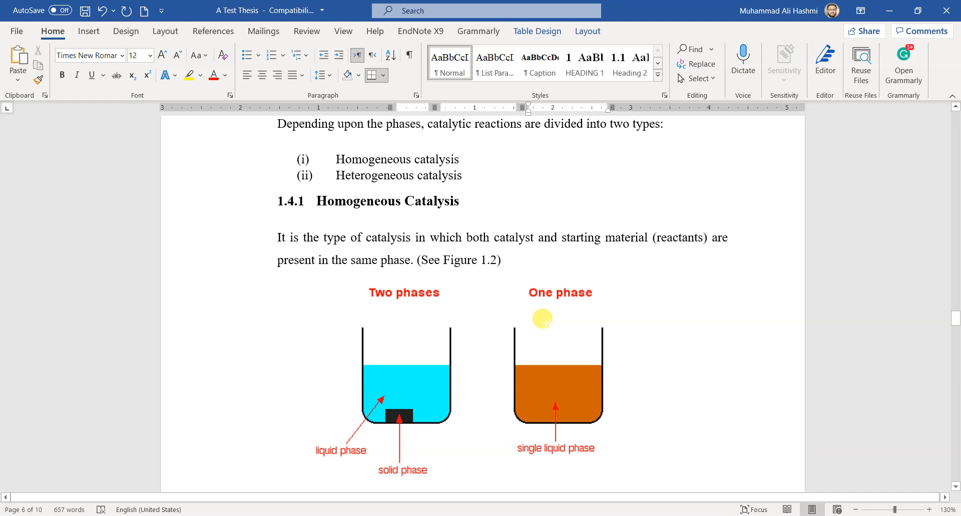
scroll(542, 318, up, 5)
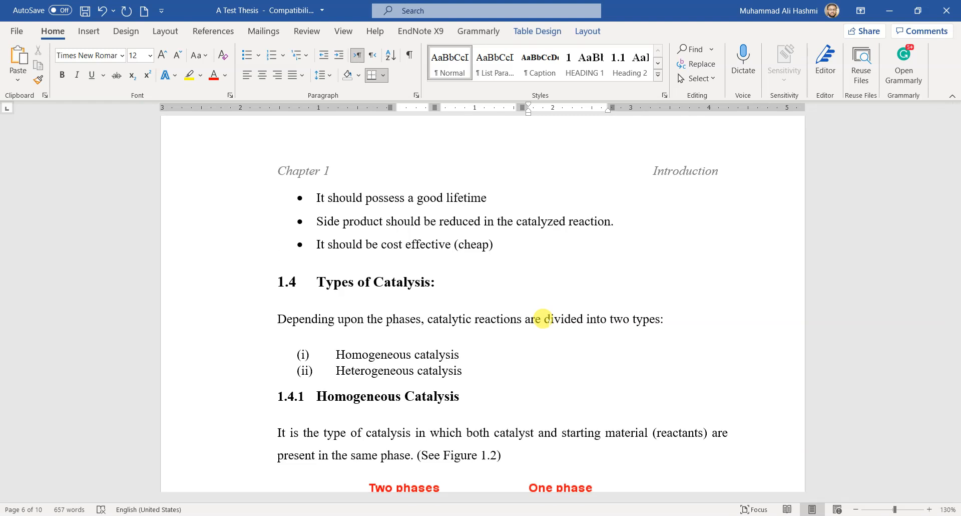
scroll(542, 319, up, 15)
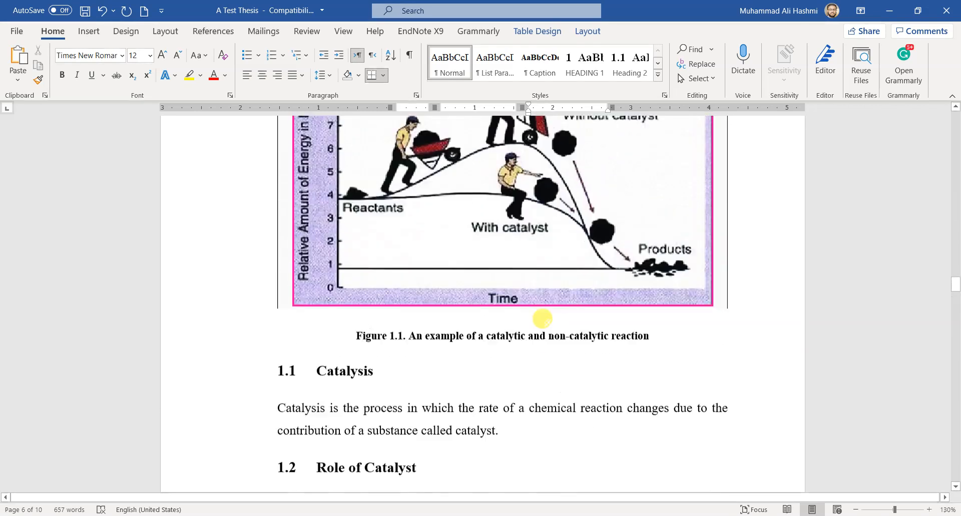
scroll(546, 320, up, 6)
scroll(545, 316, down, 3)
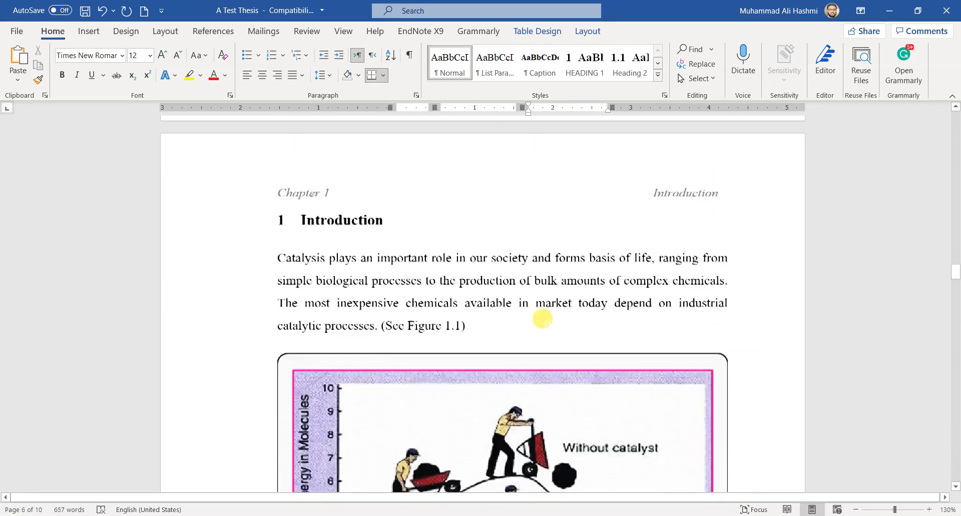